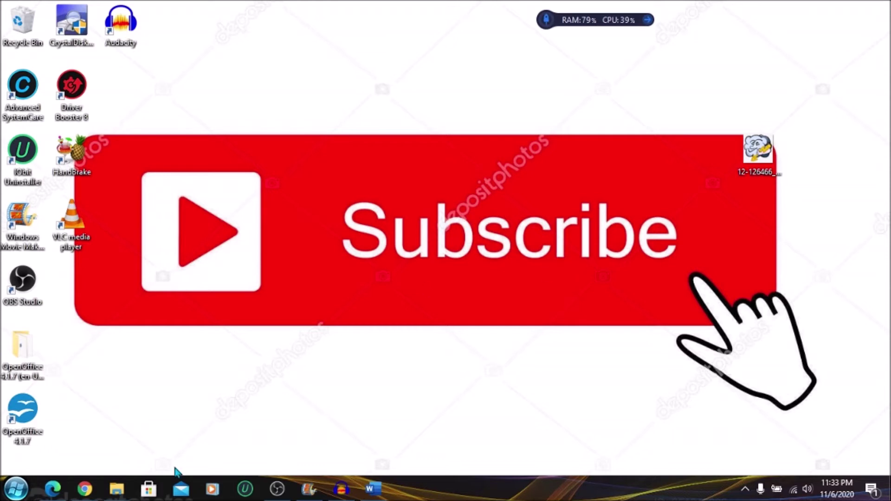
Step: From the Chrome search results, open 'Free Text to Speech Online with Natural Voices'
mouse_move(84, 488)
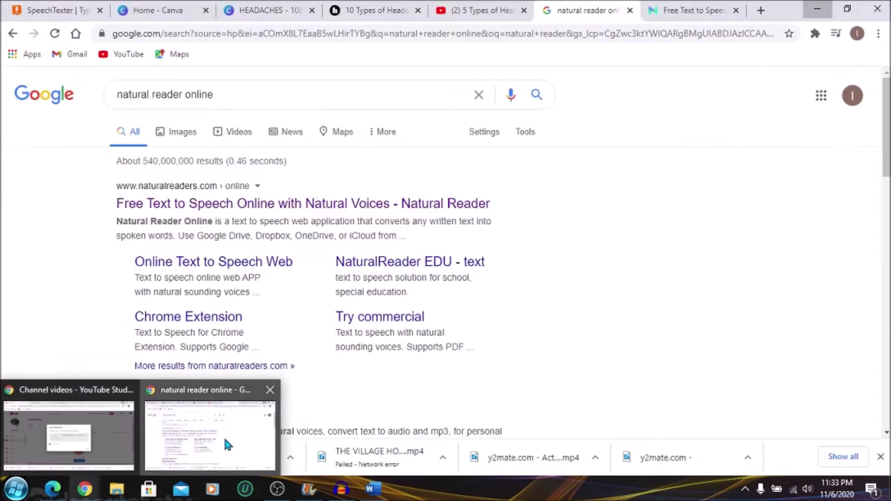
click(223, 435)
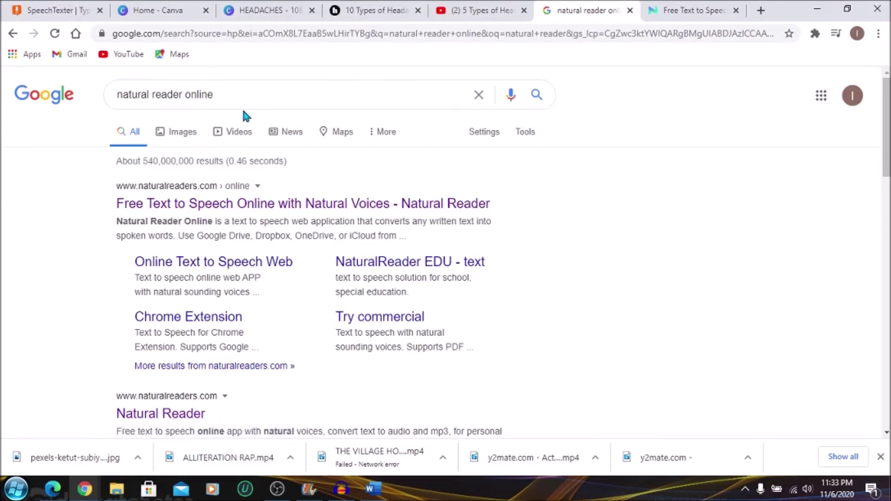
click(280, 205)
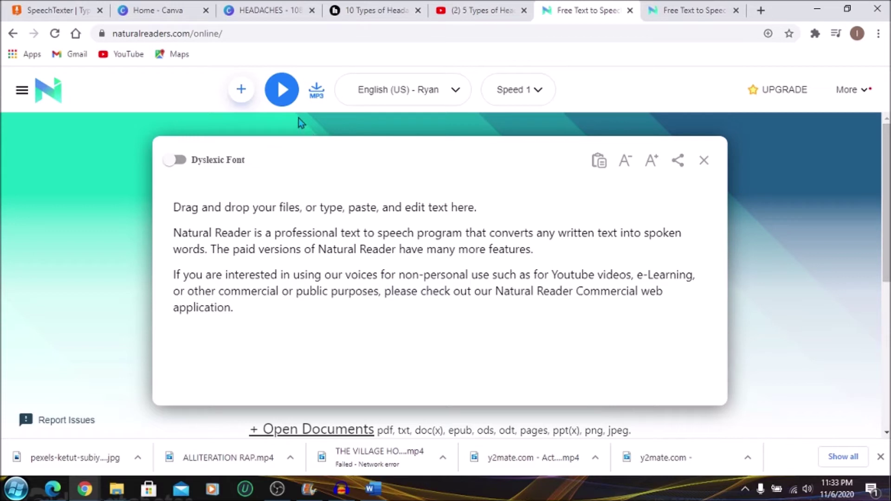
Step: Play the sample briefly, switch the voice to English (US) - Sharon, and preview it
click(281, 91)
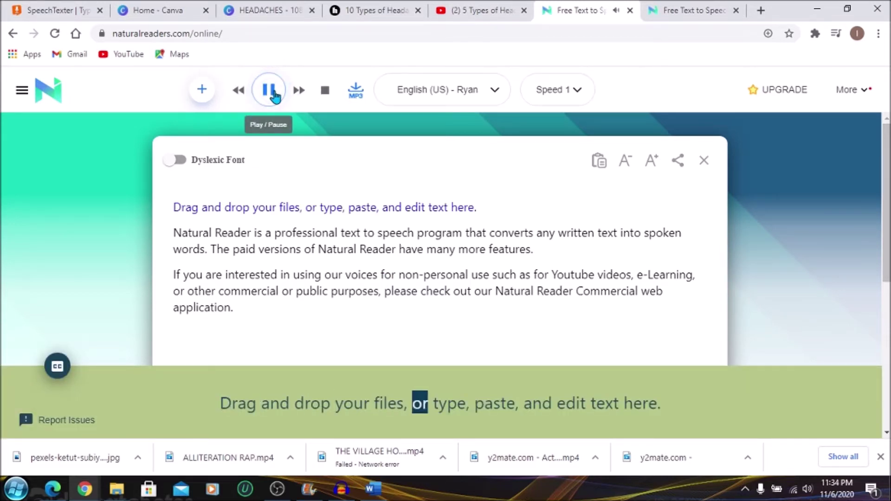
click(274, 95)
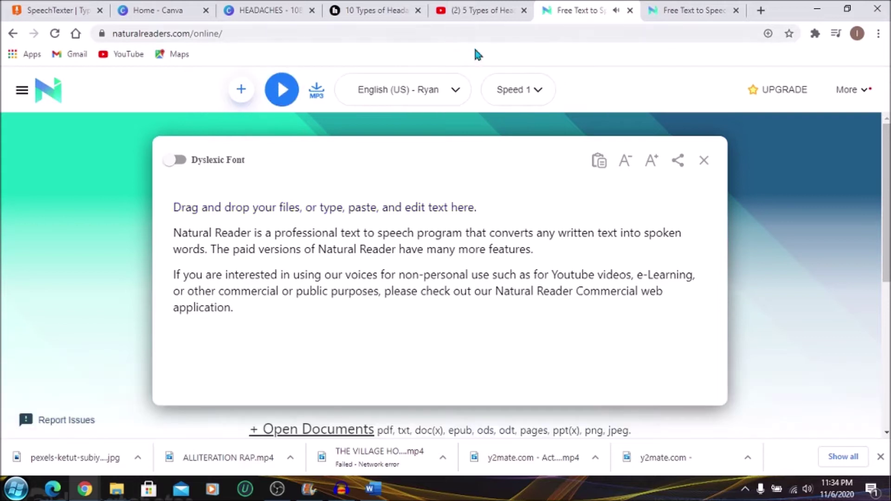
click(455, 94)
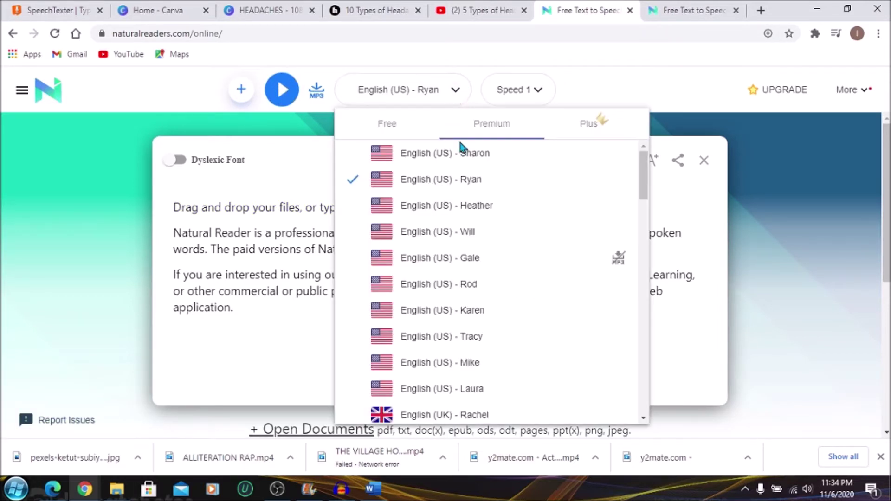
click(459, 154)
click(276, 91)
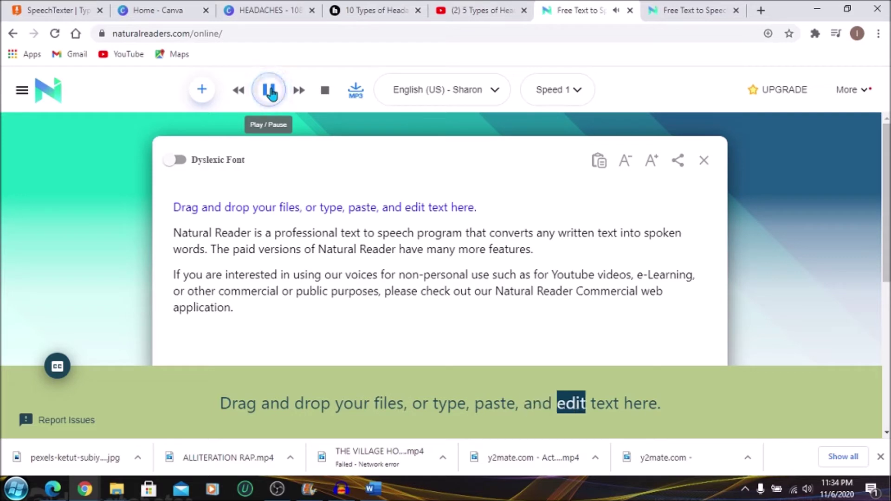
click(271, 91)
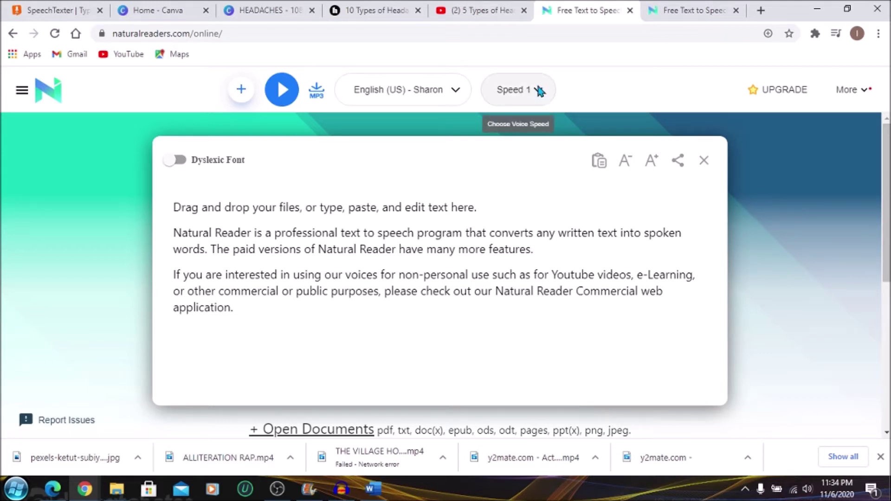
Step: Set the reading speed to -3 and preview a few seconds
click(538, 95)
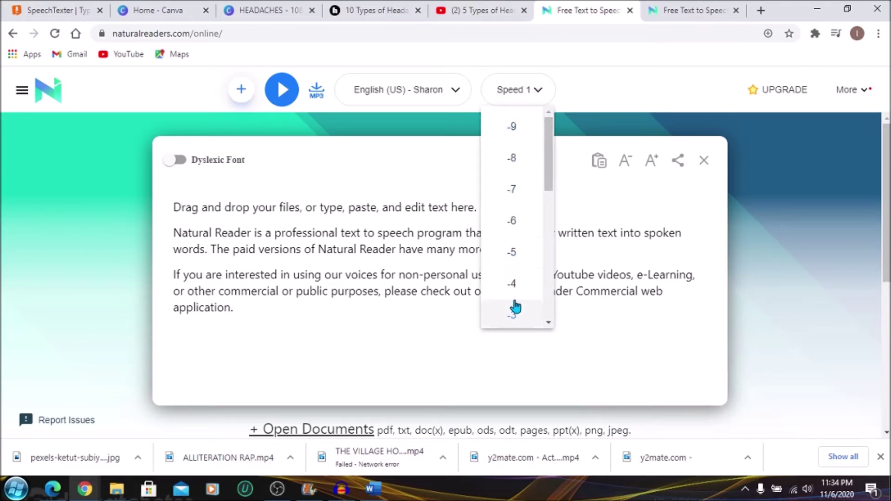
click(513, 317)
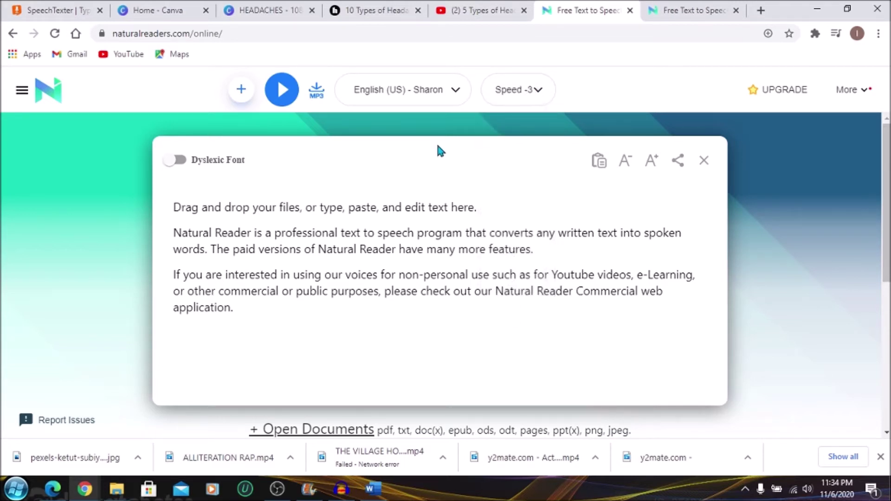
click(281, 93)
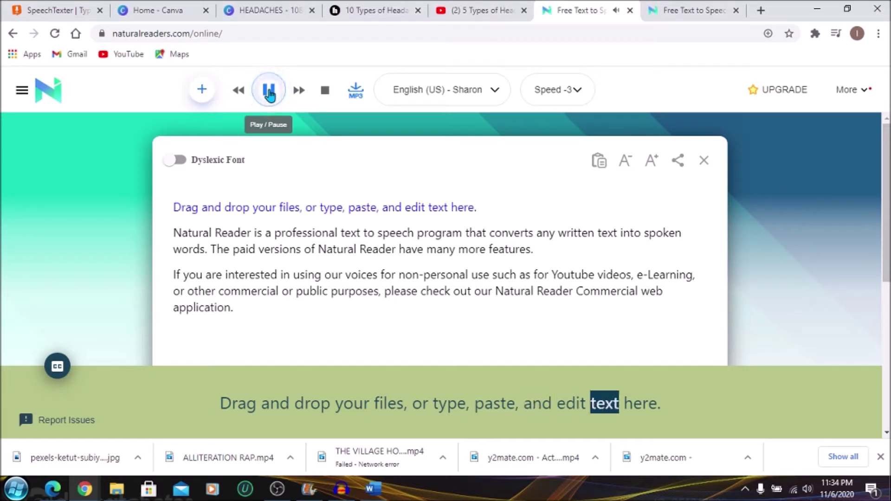
click(269, 93)
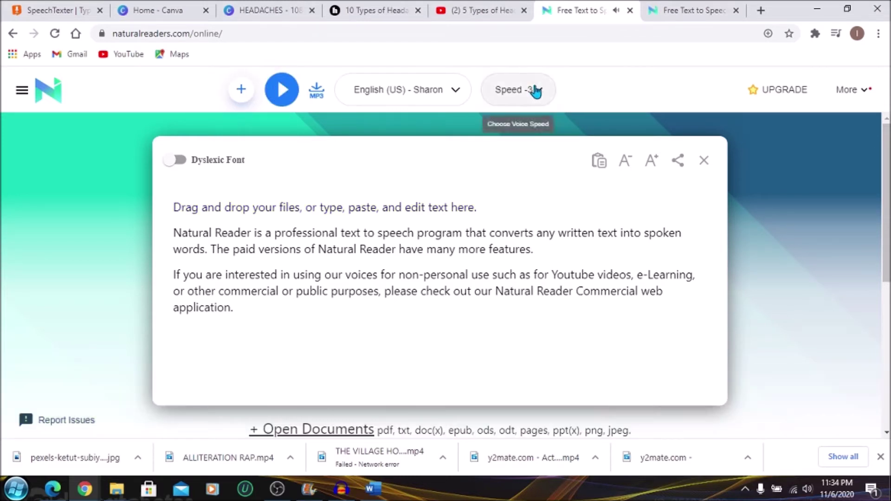
Step: Change the speed to 2, preview it, and confirm Sharon is still the voice
click(536, 93)
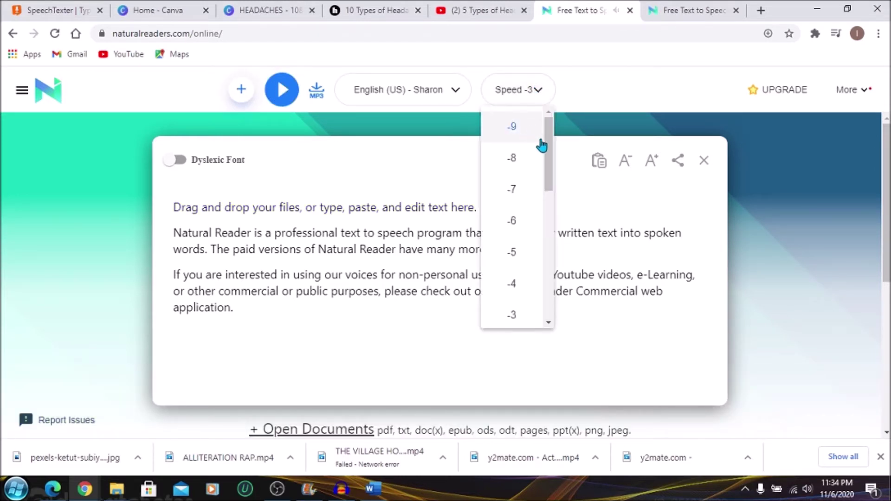
drag(553, 162, 551, 246)
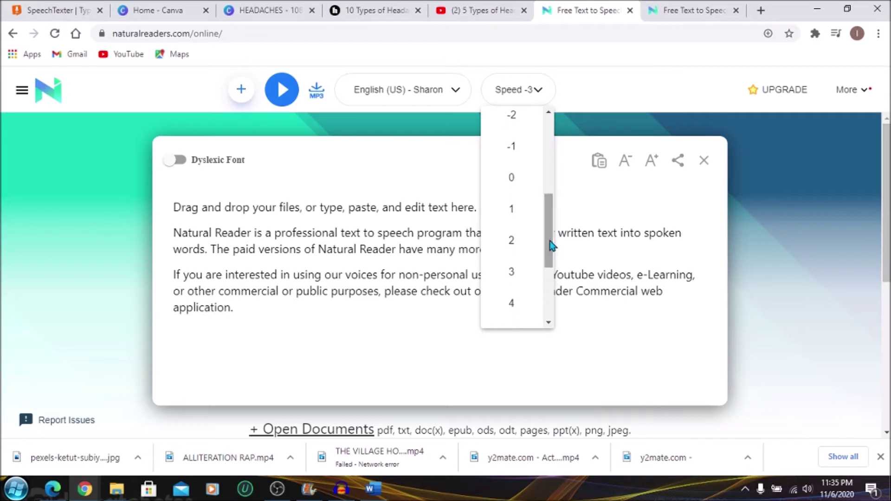
click(521, 248)
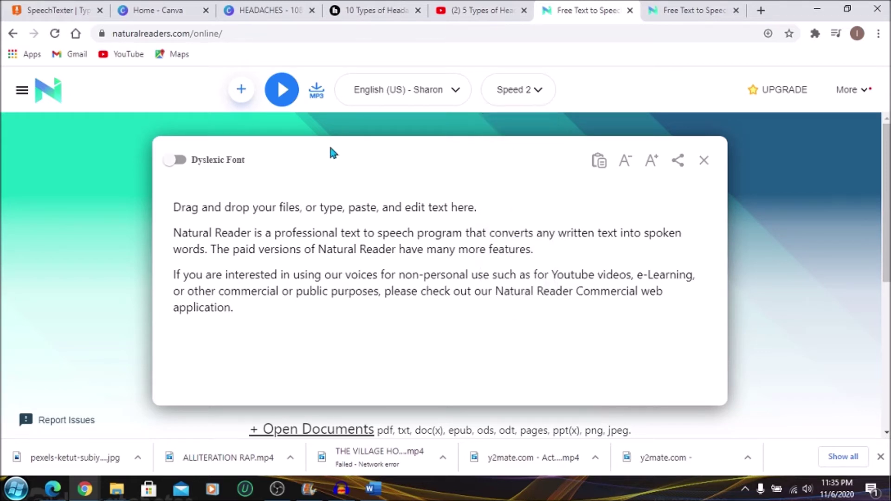
click(283, 91)
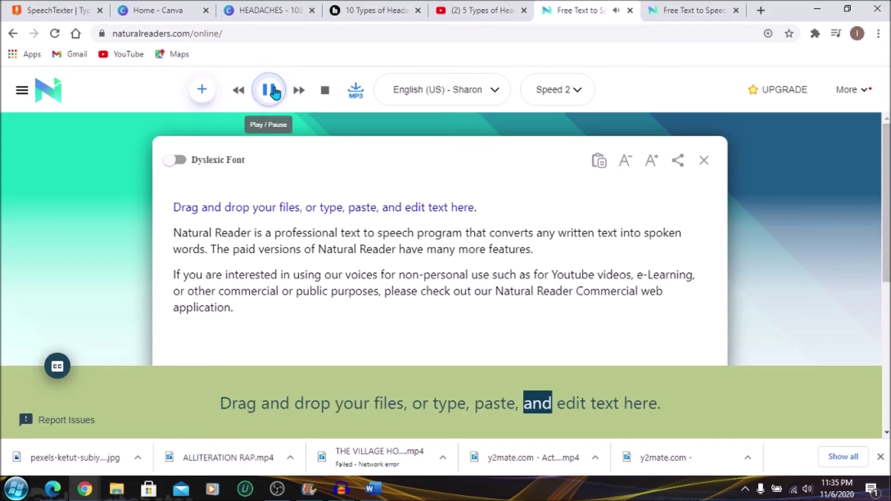
click(274, 93)
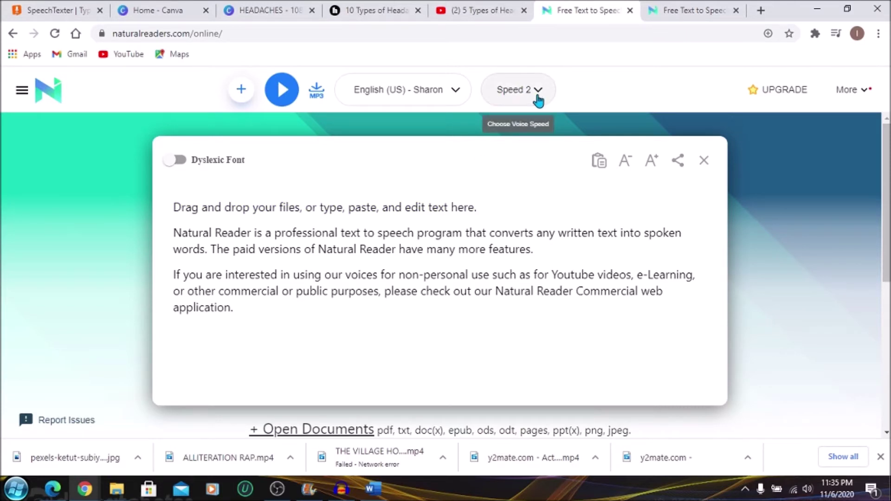
click(453, 91)
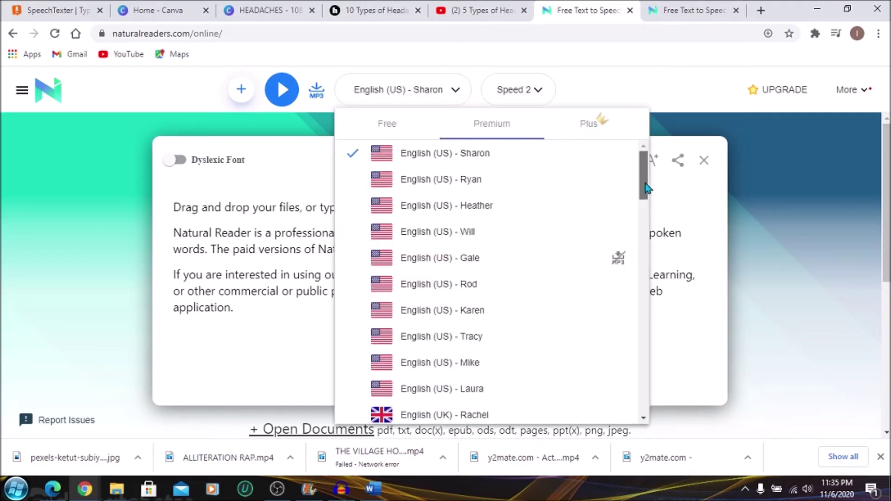
drag(643, 181, 639, 277)
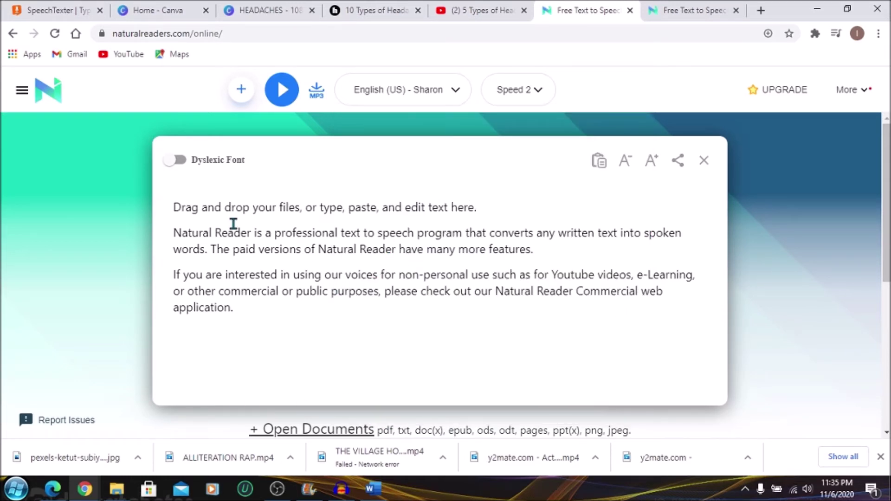
Step: Replace the three sample paragraphs with the pasted headache article and switch to Audacity
drag(173, 207, 388, 327)
key(BackSpace)
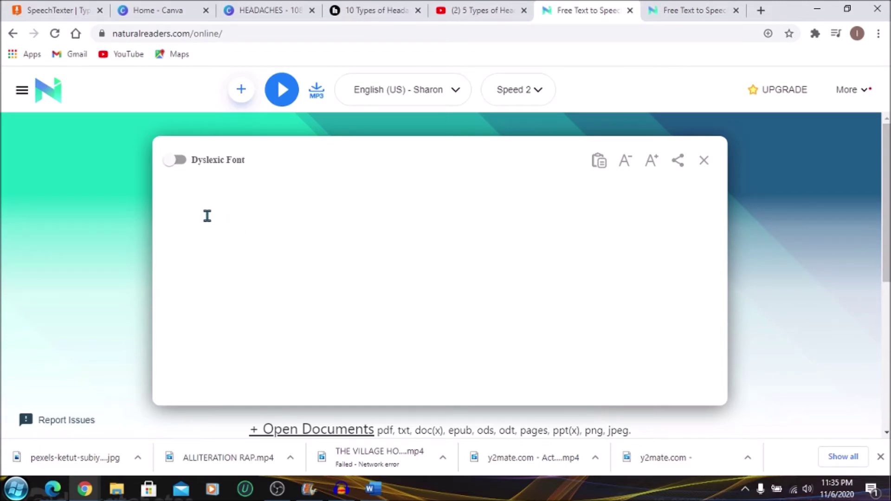
key(ctrl+v)
mouse_move(886, 165)
mouse_down()
mouse_move(886, 376)
mouse_move(886, 147)
mouse_up()
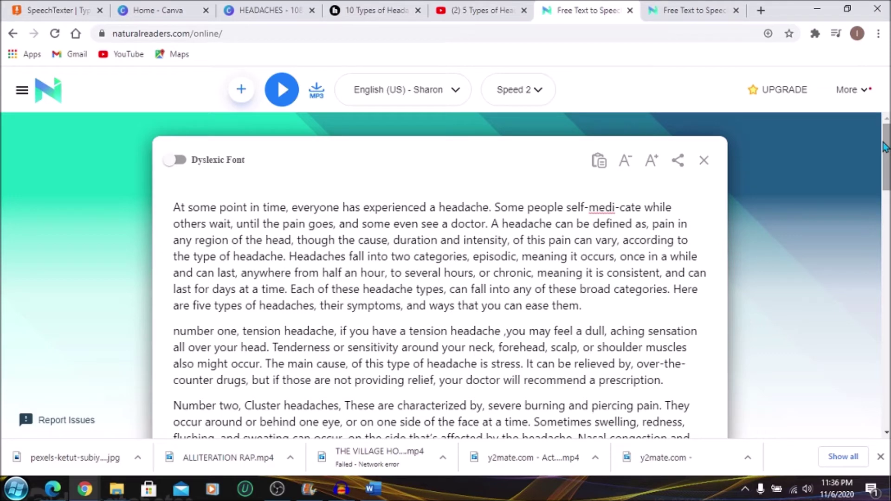
mouse_move(341, 489)
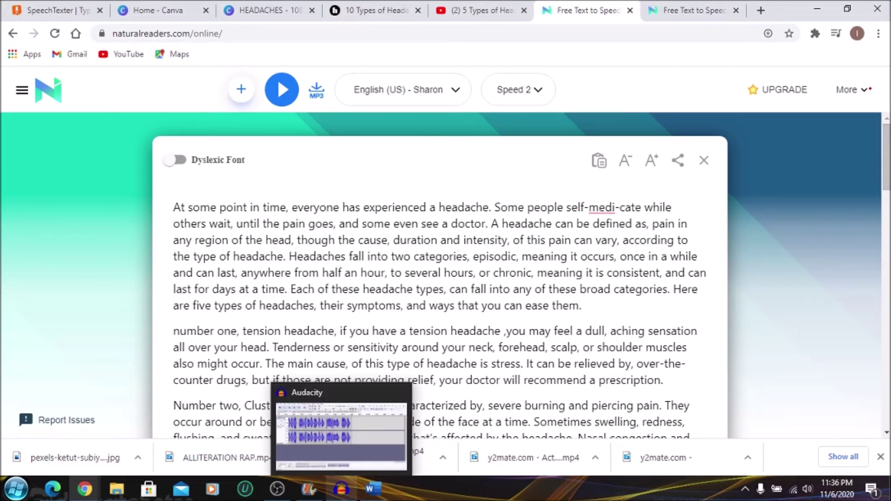
click(344, 492)
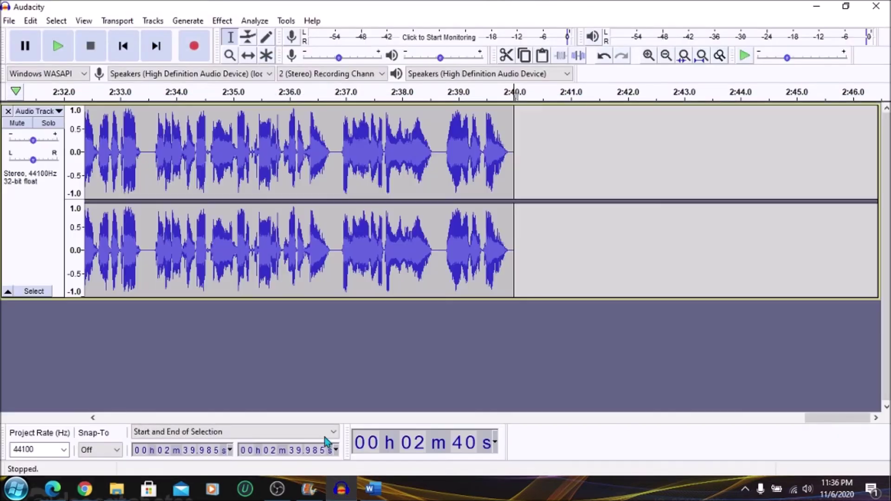
Step: Open a new empty project recording via Windows WASAPI from Speakers (High Definition Audio Device) loopback
click(9, 21)
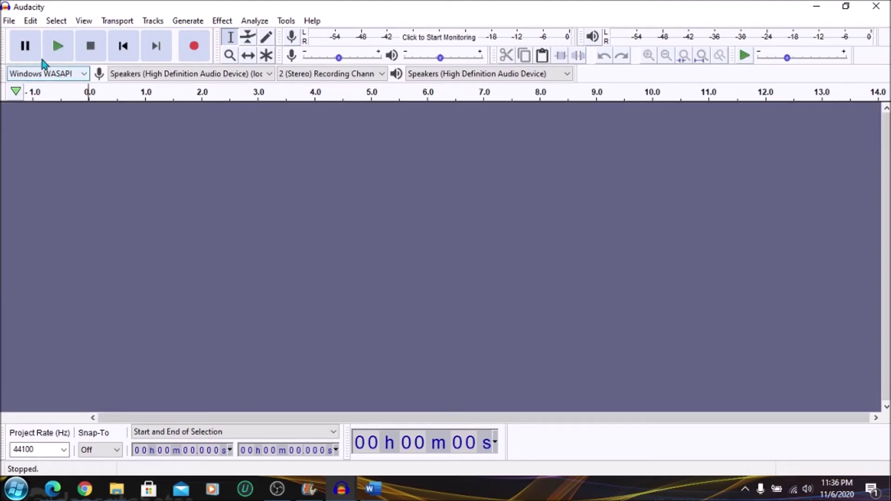
click(84, 76)
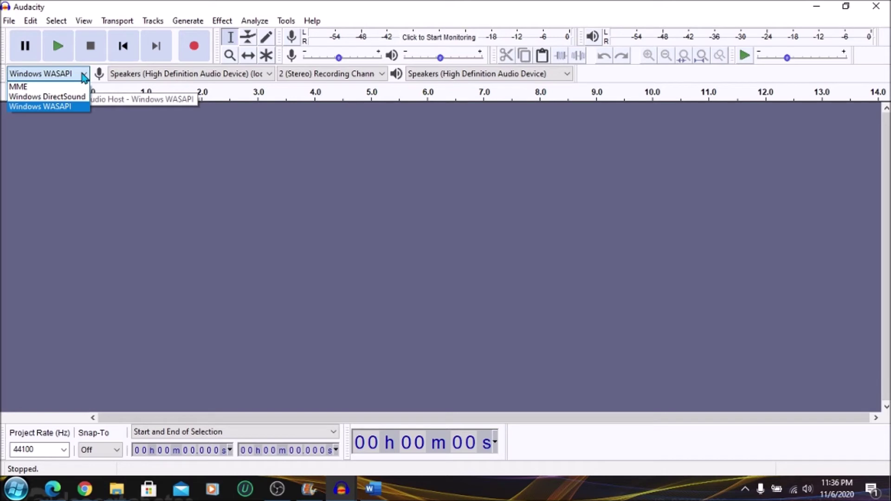
click(83, 76)
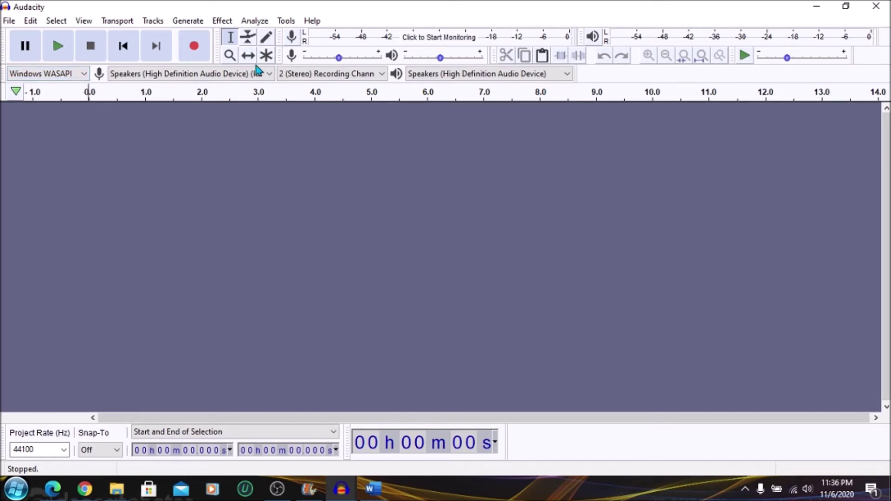
click(270, 75)
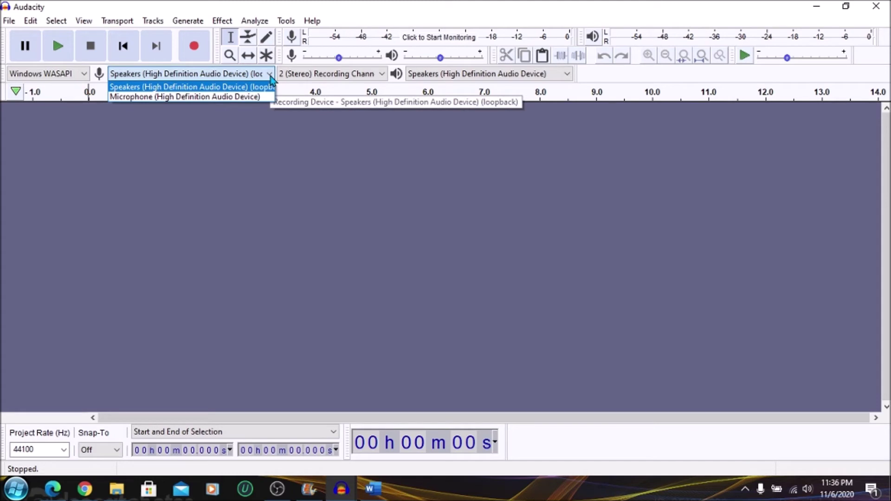
click(271, 76)
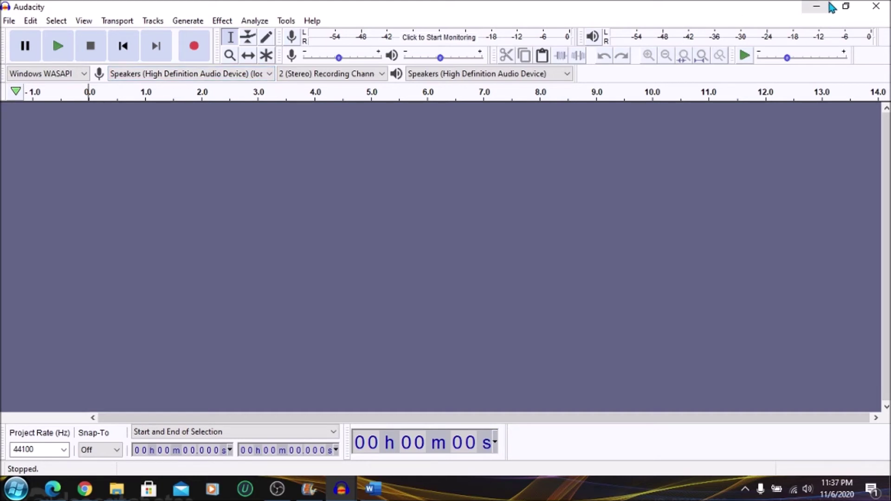
click(844, 6)
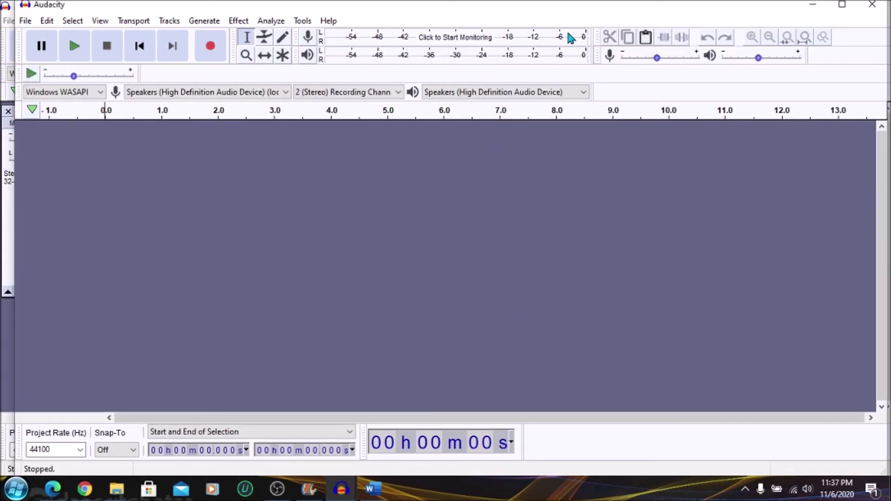
Step: Arrange the Audacity windows and start Natural Reader reading the headache article
drag(515, 18, 553, 211)
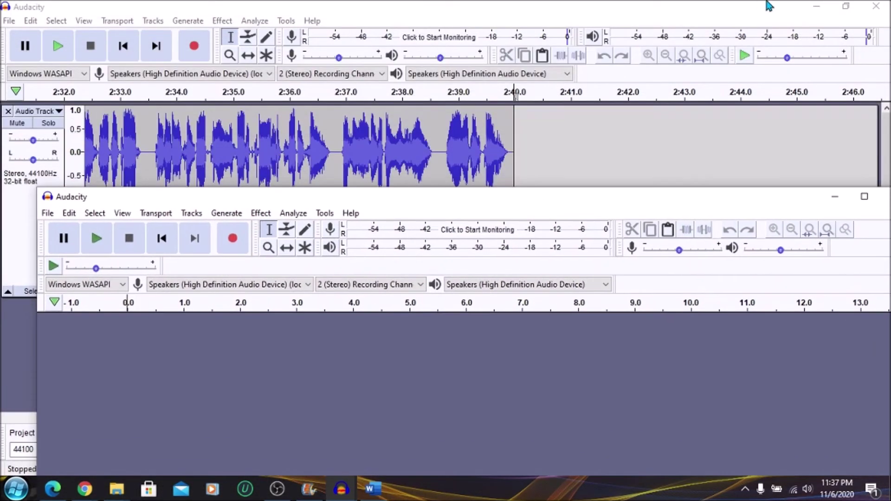
click(817, 6)
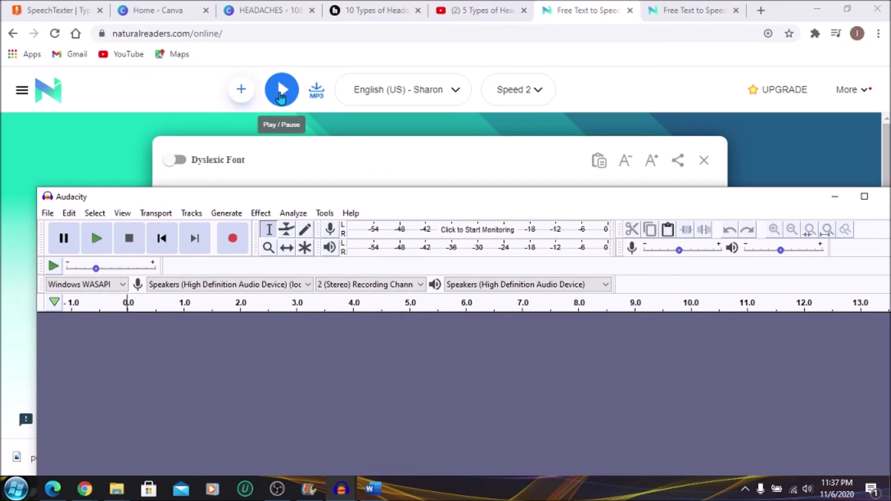
click(280, 98)
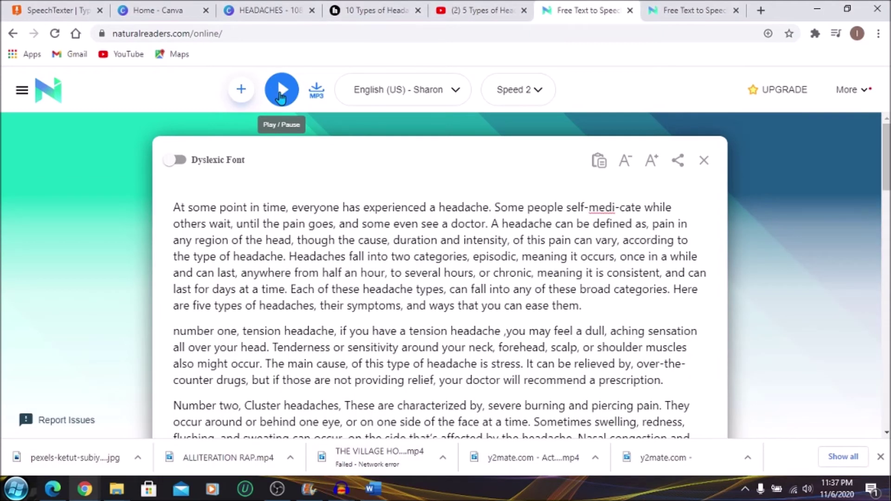
Step: Record the narration in the empty Audacity project, then stop the reading in Natural Reader
mouse_move(376, 495)
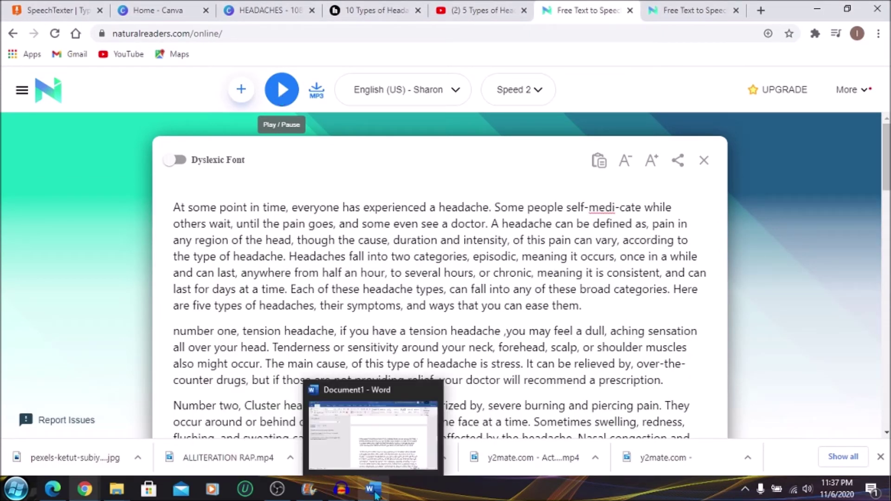
mouse_move(341, 490)
mouse_move(391, 442)
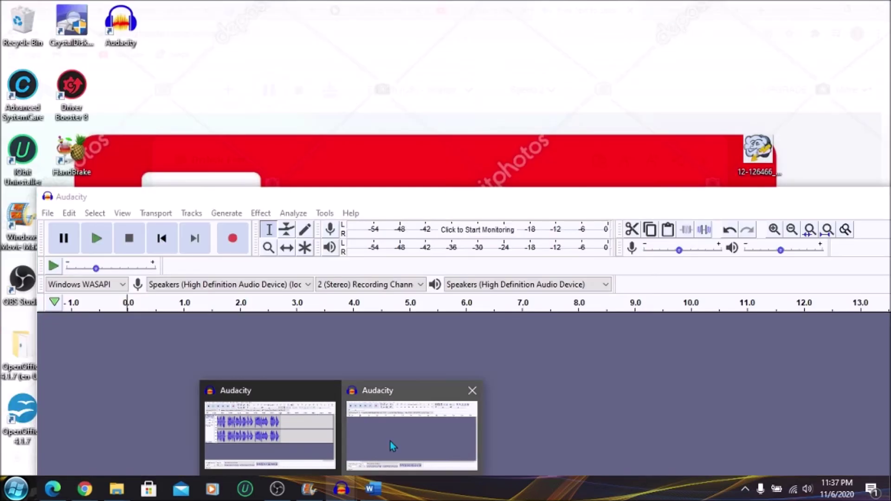
click(391, 441)
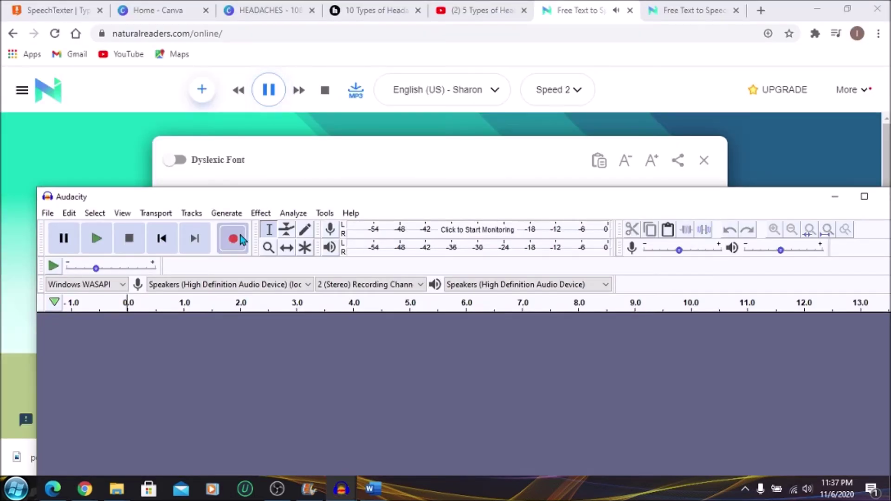
click(241, 239)
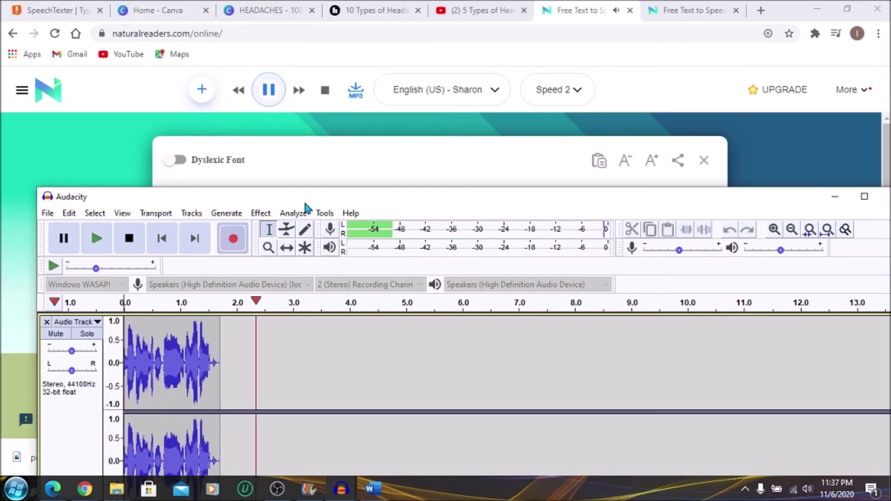
drag(461, 197, 427, 150)
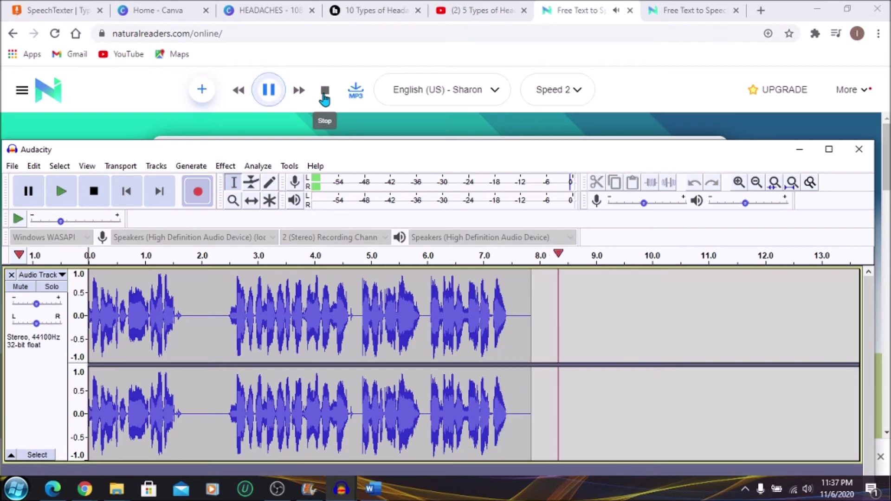
click(325, 99)
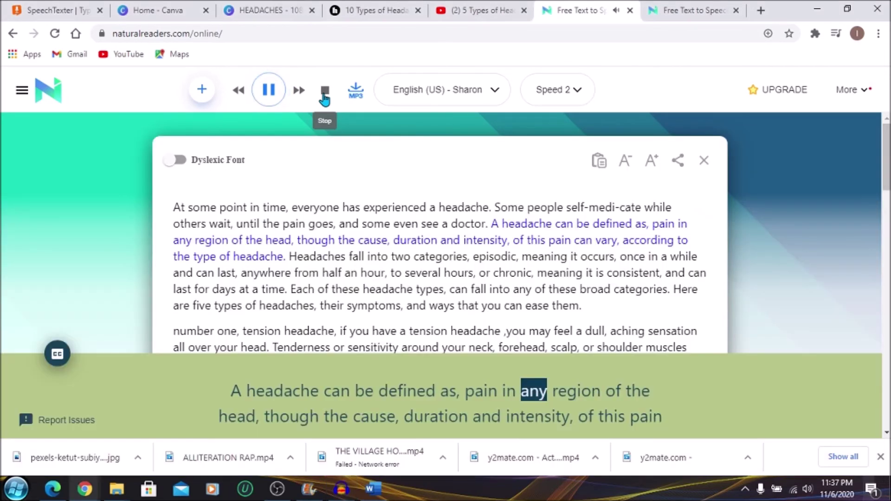
click(325, 99)
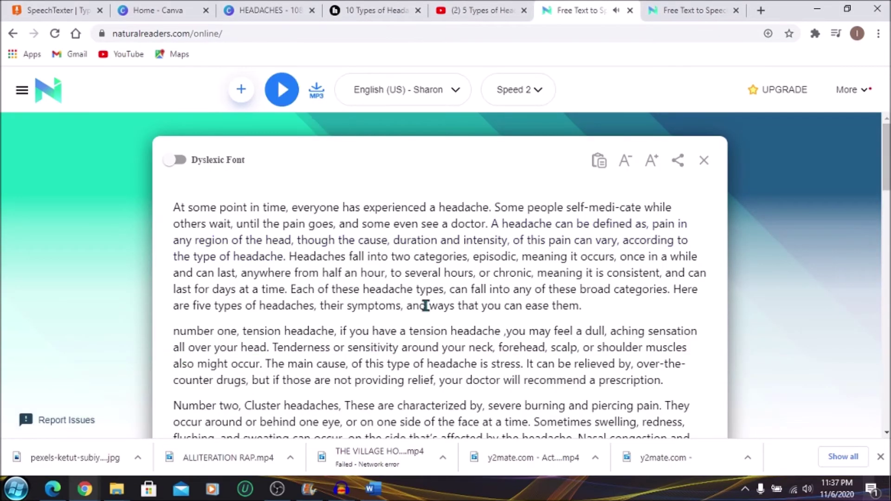
Step: Stop the recording in the Audacity window that captured the narration
click(351, 490)
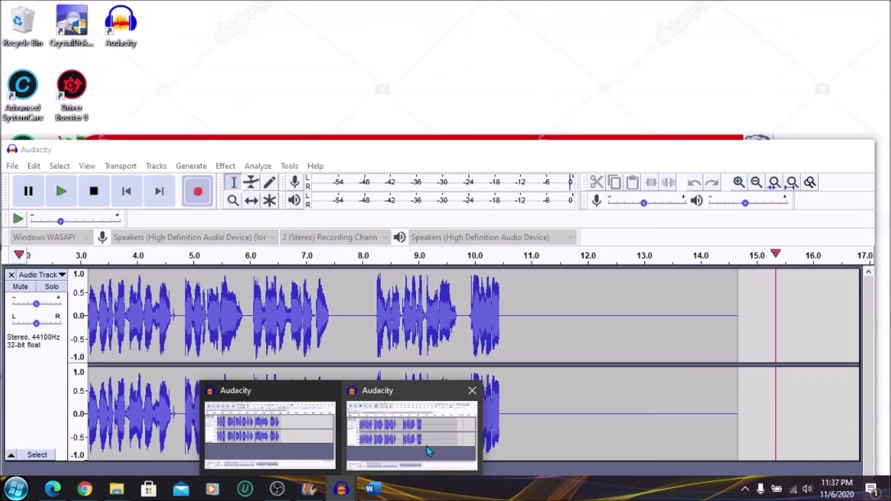
click(427, 447)
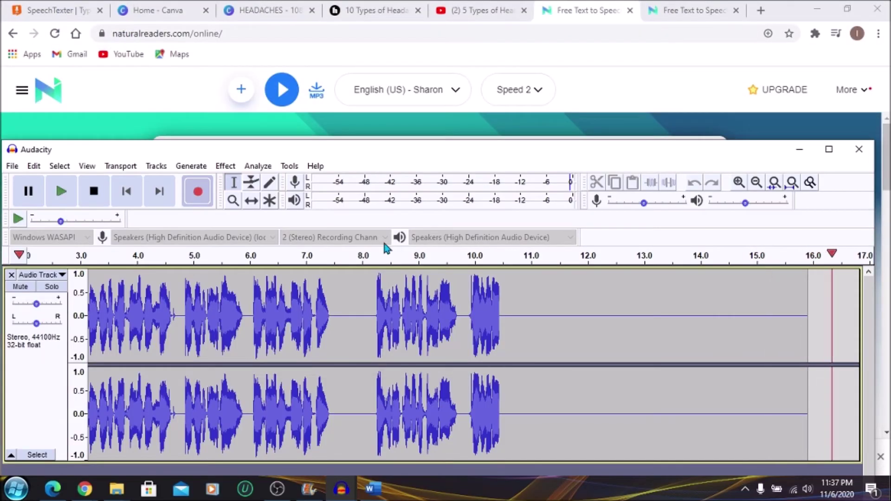
click(97, 191)
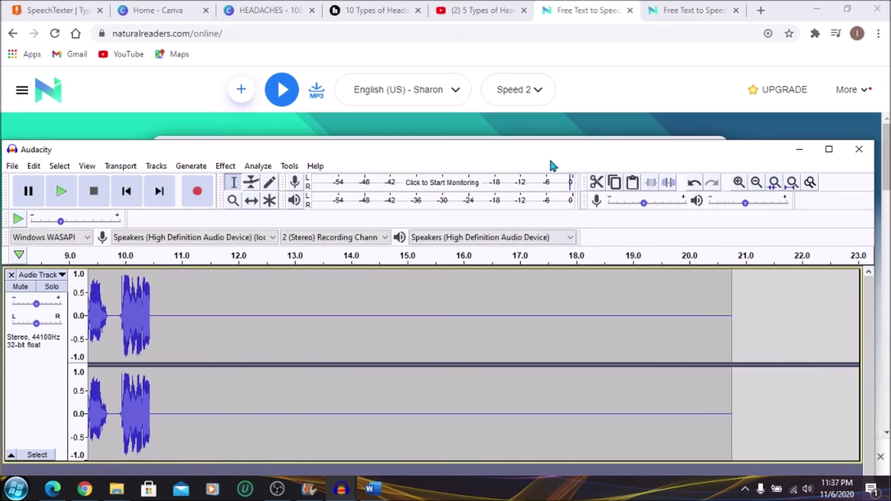
Step: Play the roughly 10-second recording from the start, then stop playback
drag(534, 158, 547, 22)
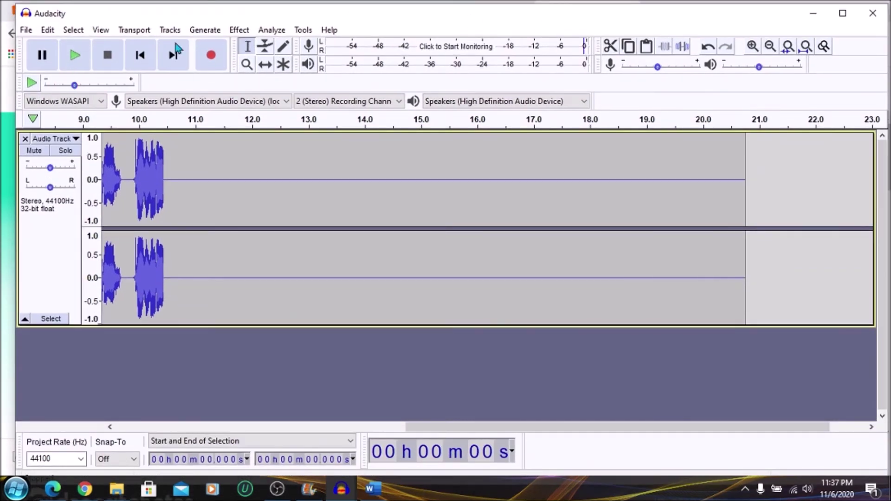
click(77, 60)
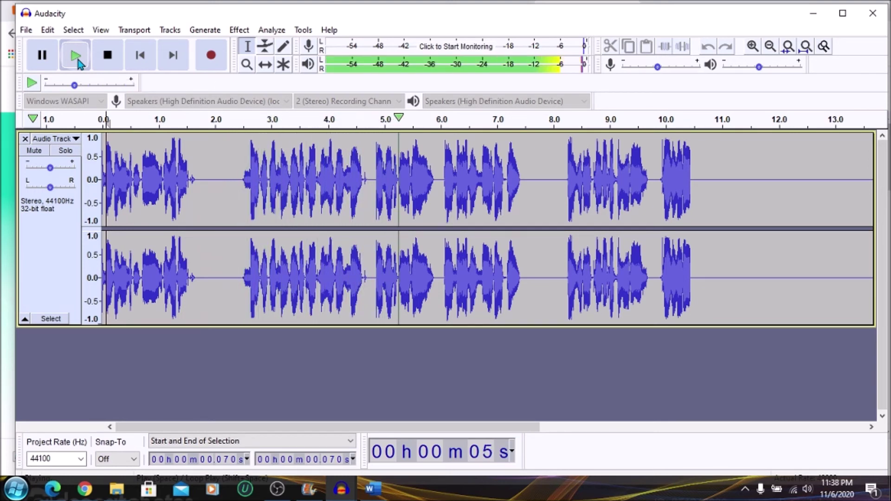
click(109, 56)
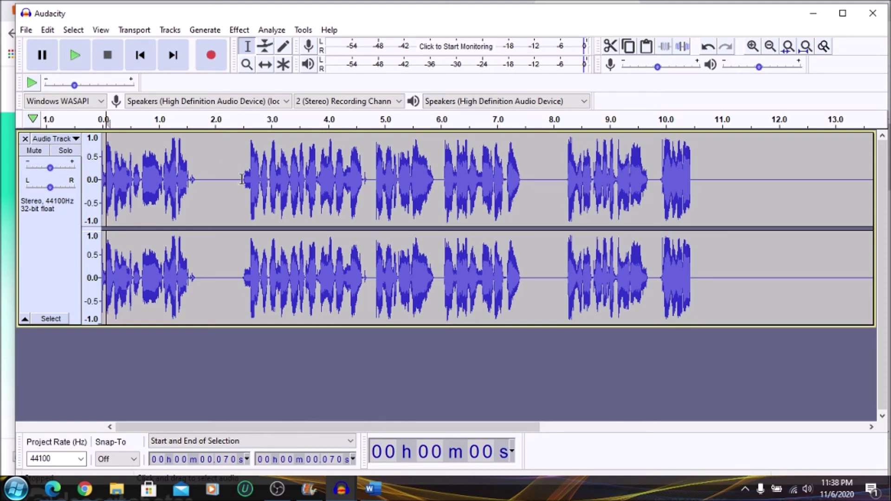
Step: Delete the silent gaps at 1.66–2.49 s and around 7 s from the recording
drag(242, 179, 195, 181)
key(Delete)
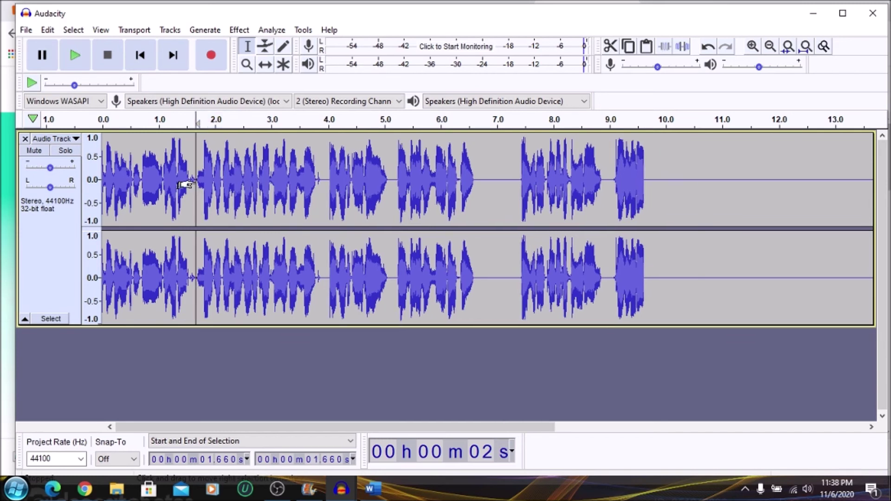
drag(523, 181, 479, 188)
key(Delete)
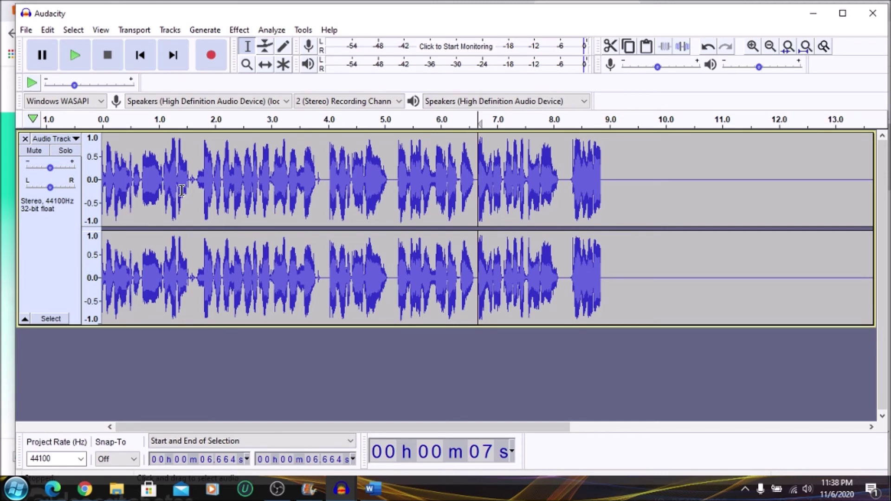
Step: Inspect the Export as MP3 dialog, close it without exporting, and minimize Audacity
click(26, 30)
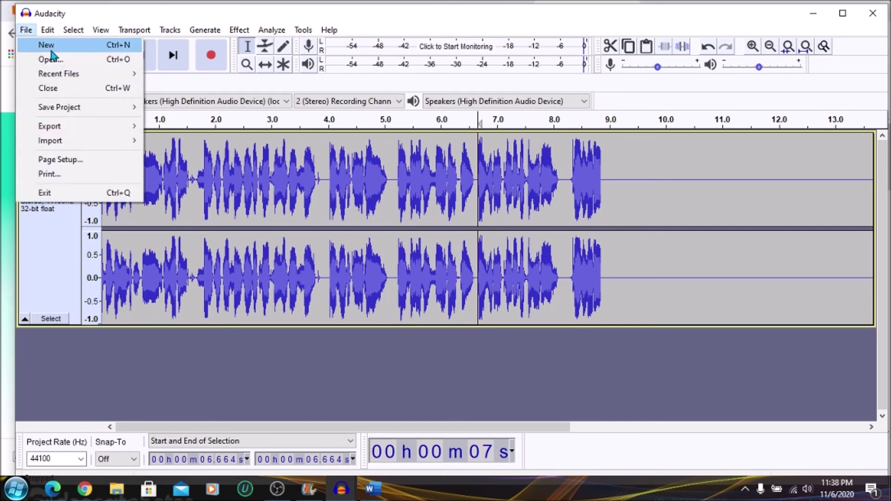
mouse_move(111, 126)
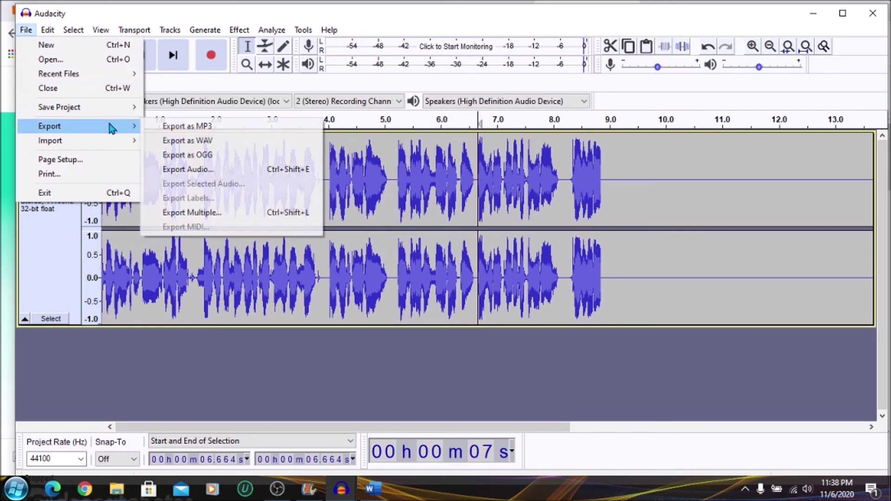
click(166, 129)
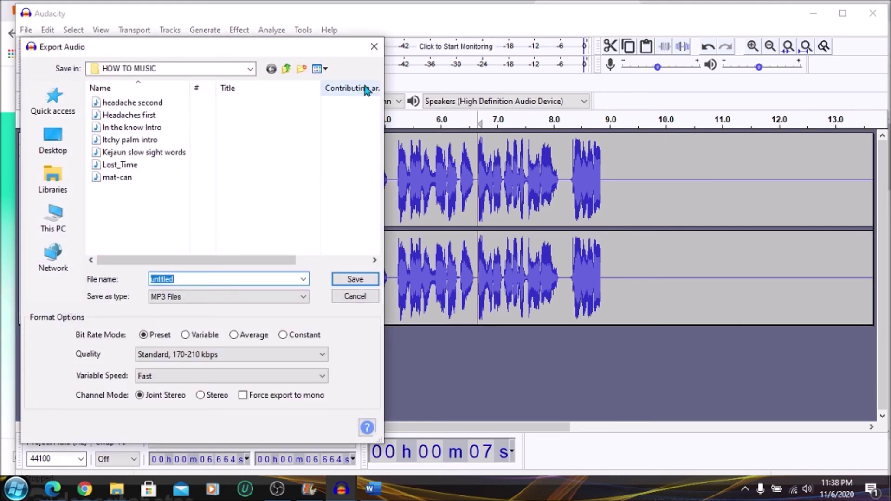
click(376, 42)
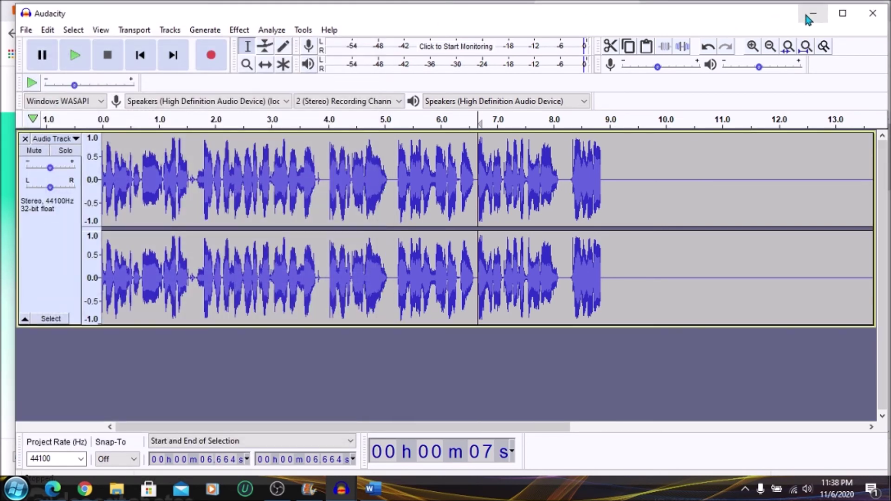
click(813, 14)
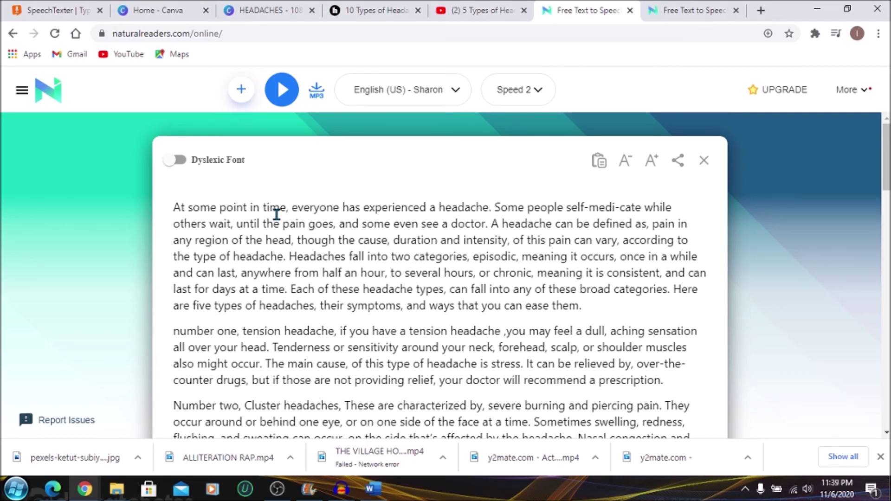
Step: Minimize Chrome to reveal the desktop with the Subscribe wallpaper
click(819, 8)
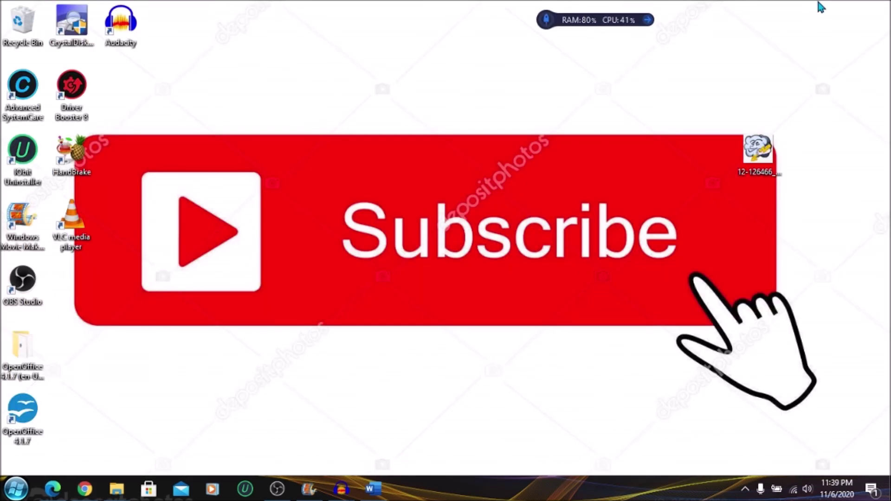